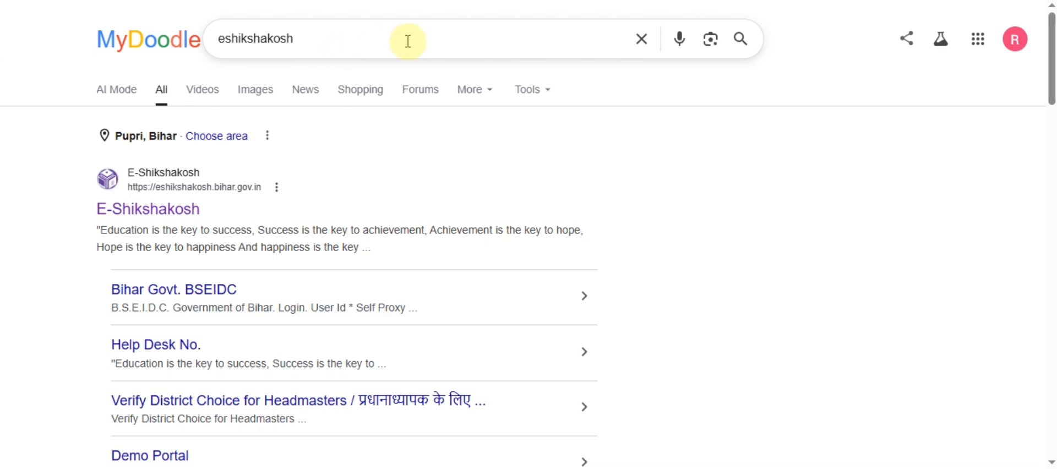
Open the E-Shikshakosh portal from the search results and choose School as the login user type
{"action": "left_click", "coordinate": [360, 39]}
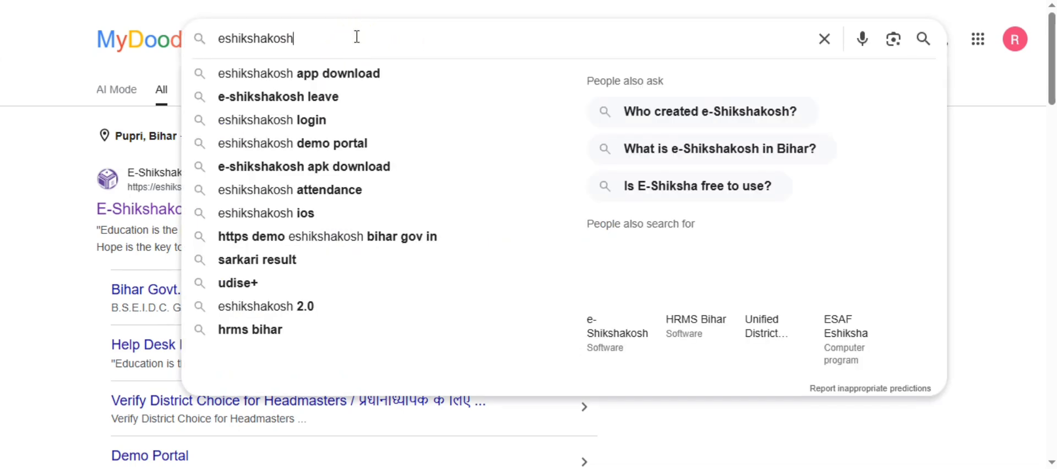
{"action": "left_click", "coordinate": [43, 69]}
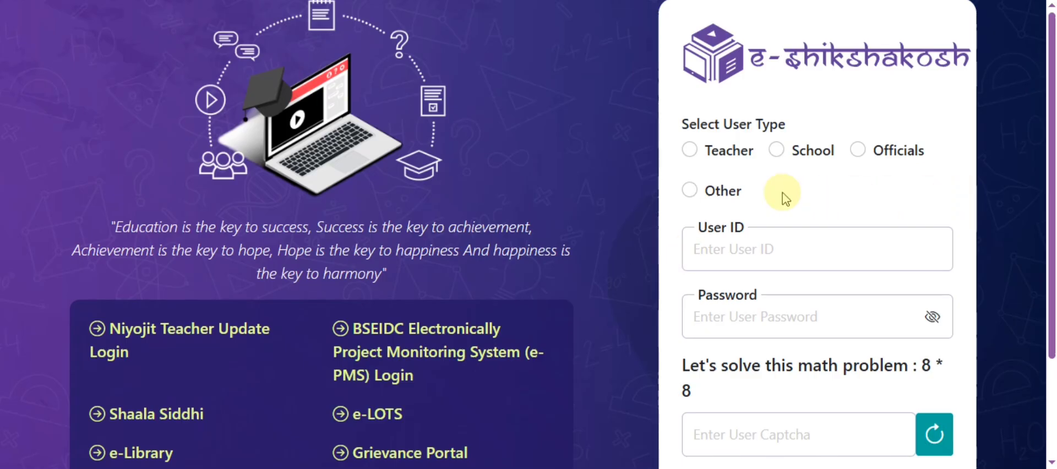
{"action": "left_click", "coordinate": [776, 152]}
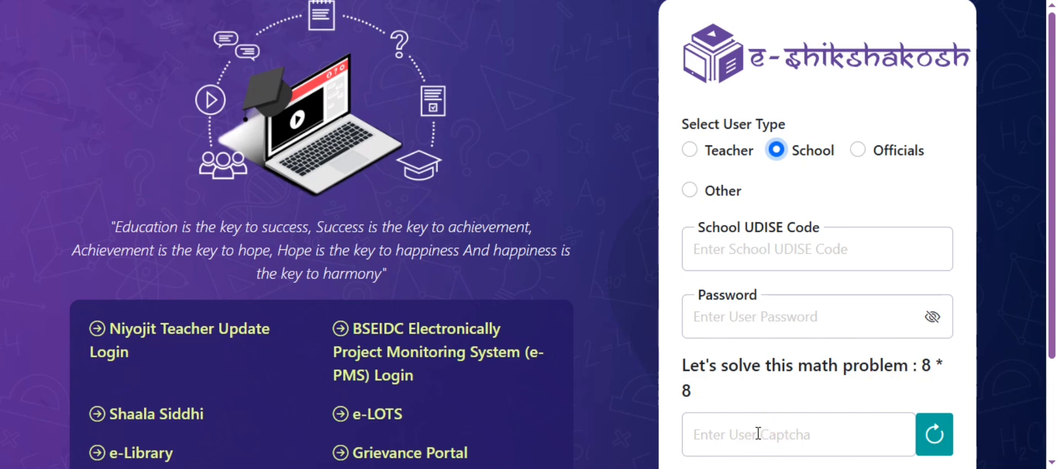
{"action": "scroll", "coordinate": [760, 429], "scroll_direction": "down", "scroll_amount": 2}
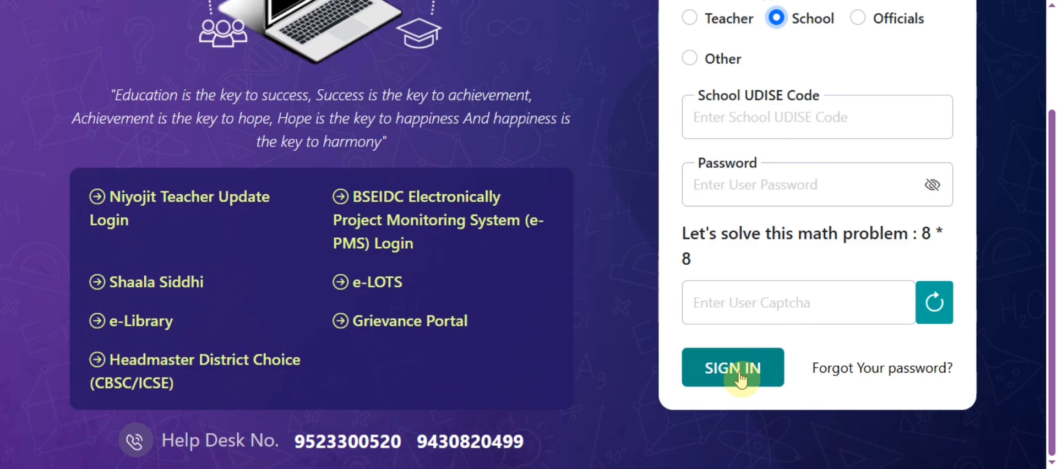
{"action": "scroll", "coordinate": [734, 380], "scroll_direction": "up", "scroll_amount": 2}
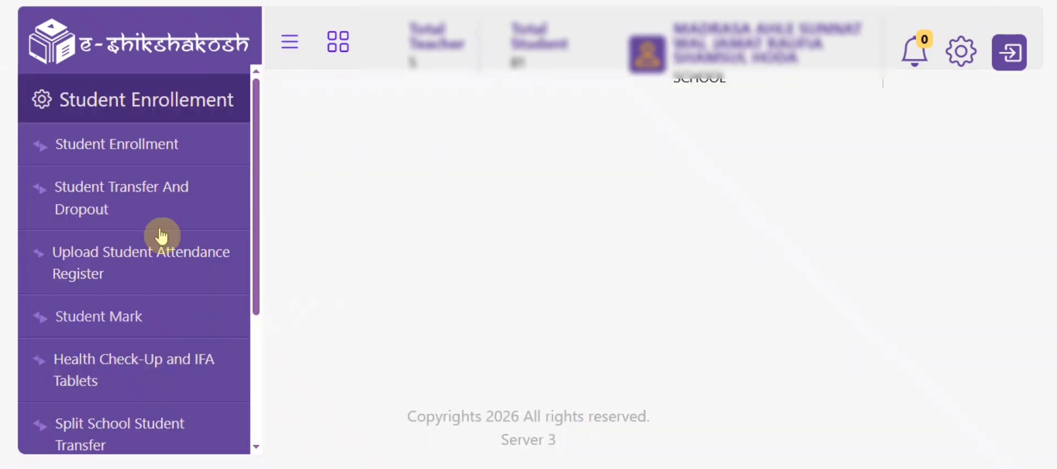
Open the Student Enrollment page and bring up its form for adding a student, dismissing the screenrec notification
{"action": "scroll", "coordinate": [155, 227], "scroll_direction": "down", "scroll_amount": 4}
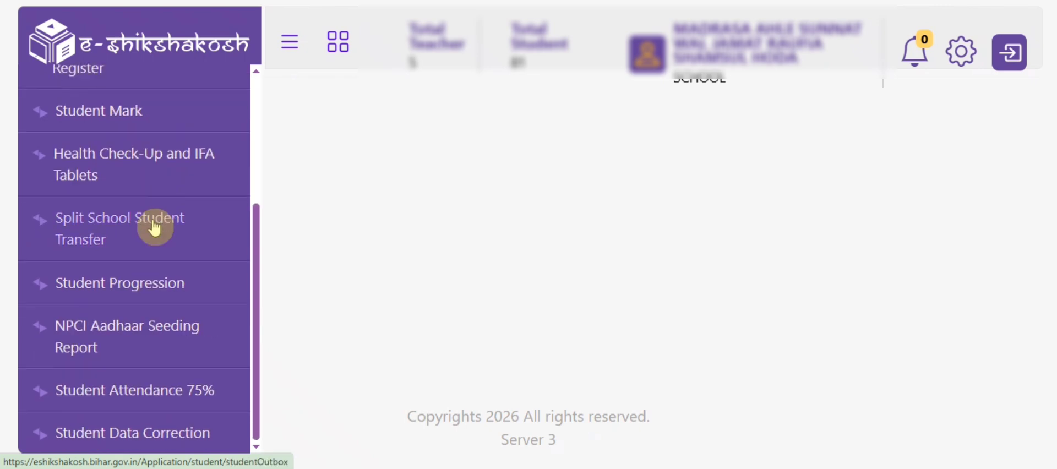
{"action": "scroll", "coordinate": [144, 252], "scroll_direction": "up", "scroll_amount": 4}
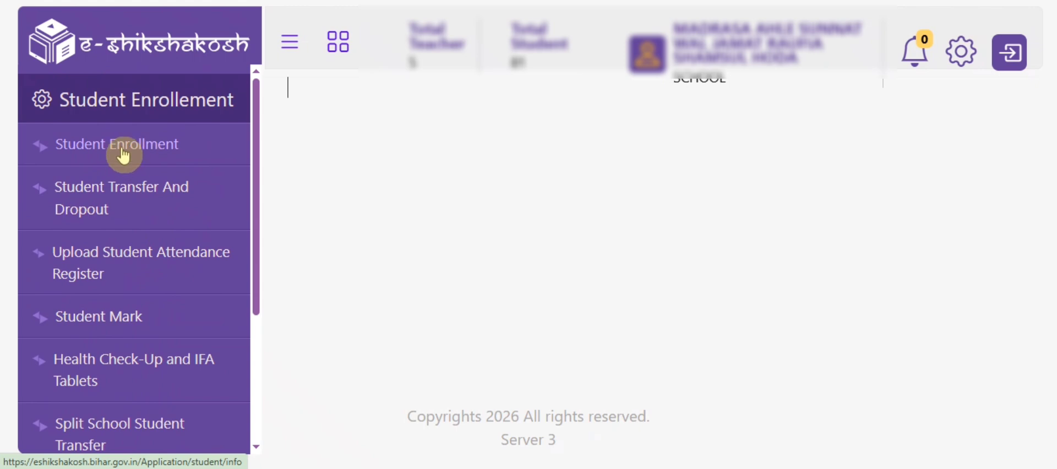
{"action": "left_click", "coordinate": [143, 142]}
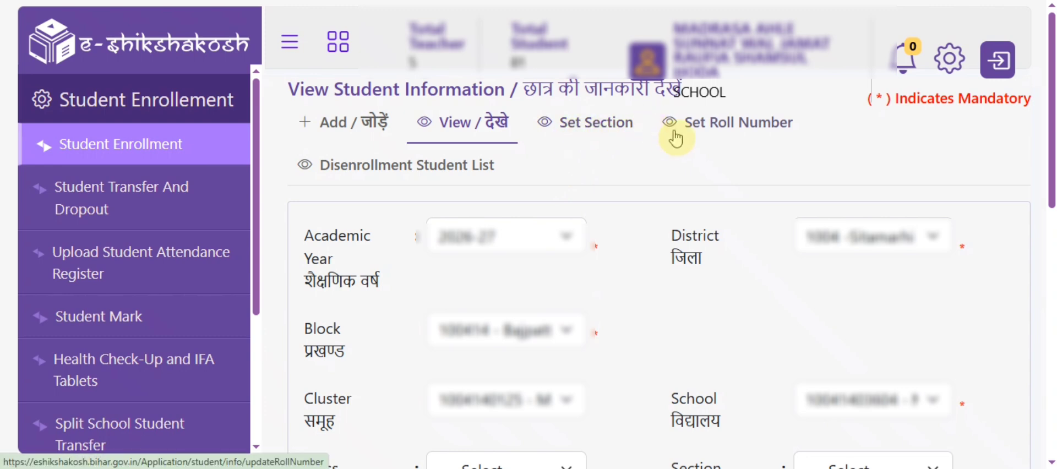
{"action": "left_click", "coordinate": [341, 128]}
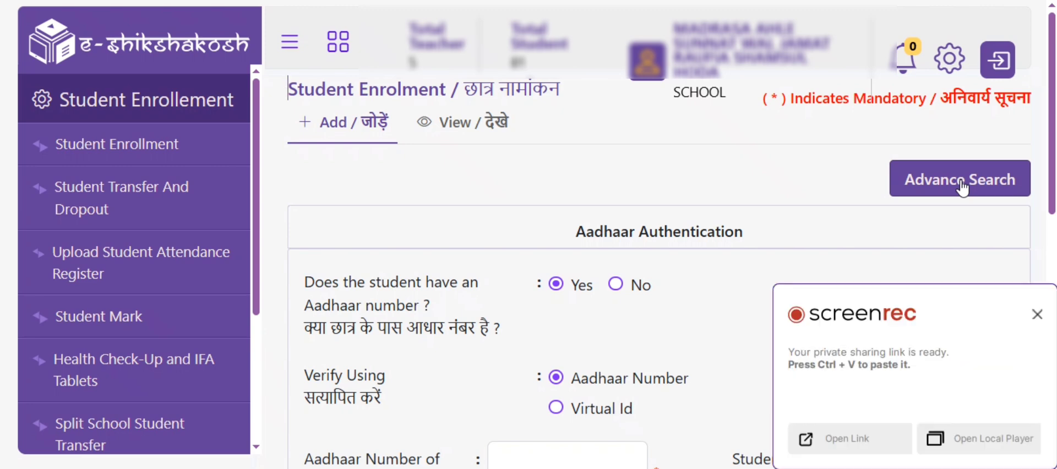
{"action": "left_click", "coordinate": [1037, 311]}
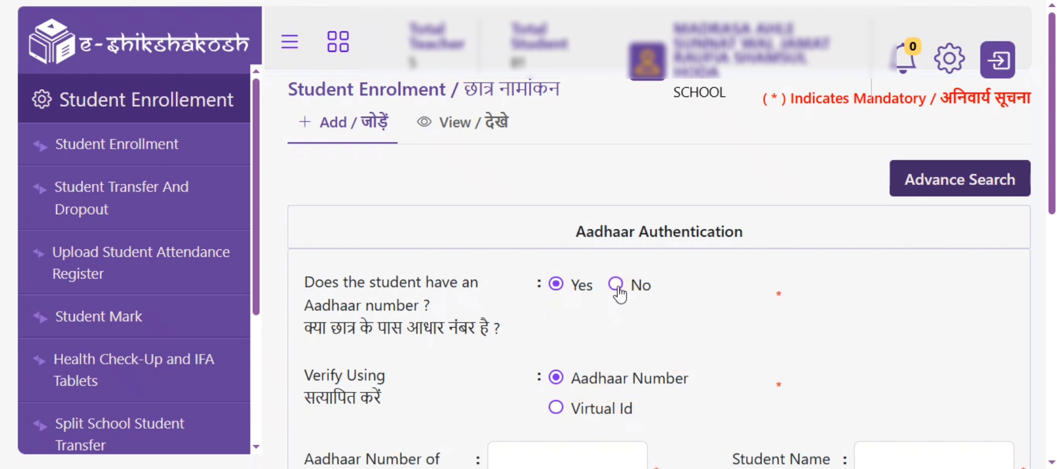
Use Aadhaar Number as the verification method in the Aadhaar Authentication section
{"action": "left_click", "coordinate": [563, 374]}
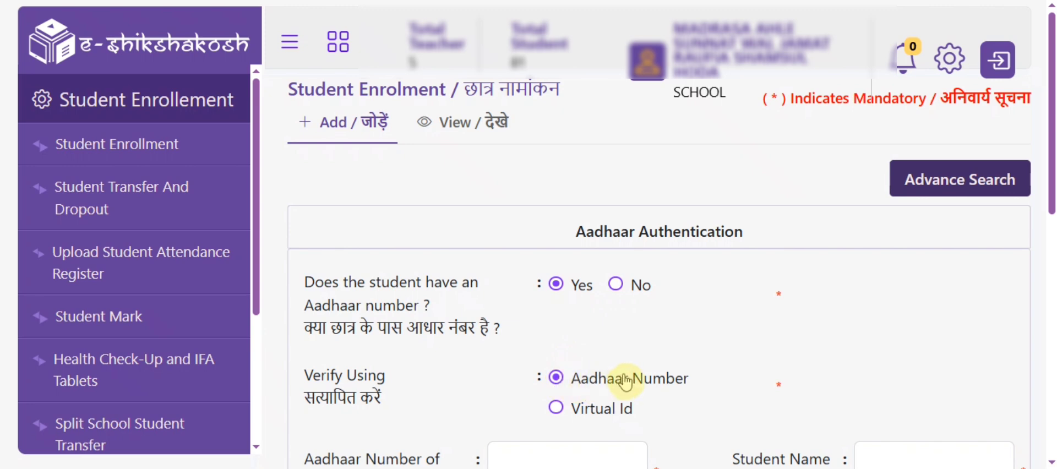
{"action": "left_click", "coordinate": [576, 385]}
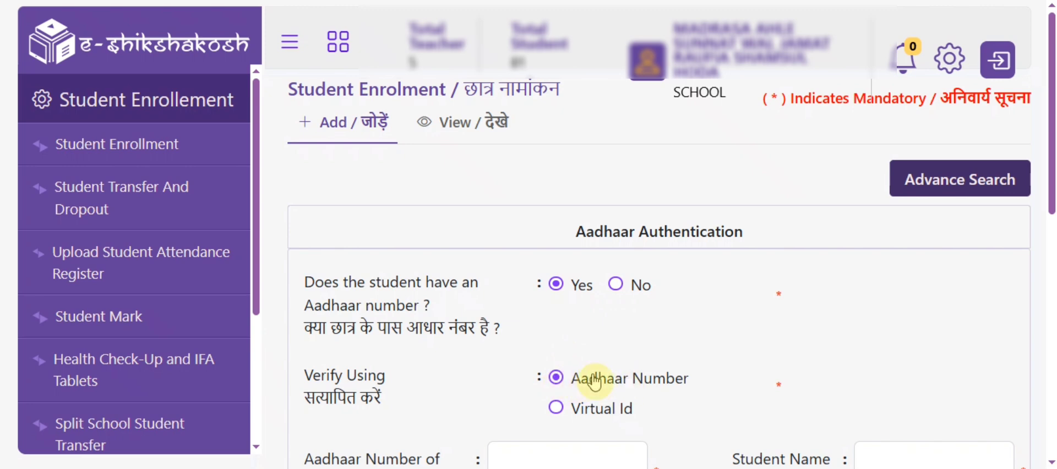
{"action": "left_click", "coordinate": [557, 417]}
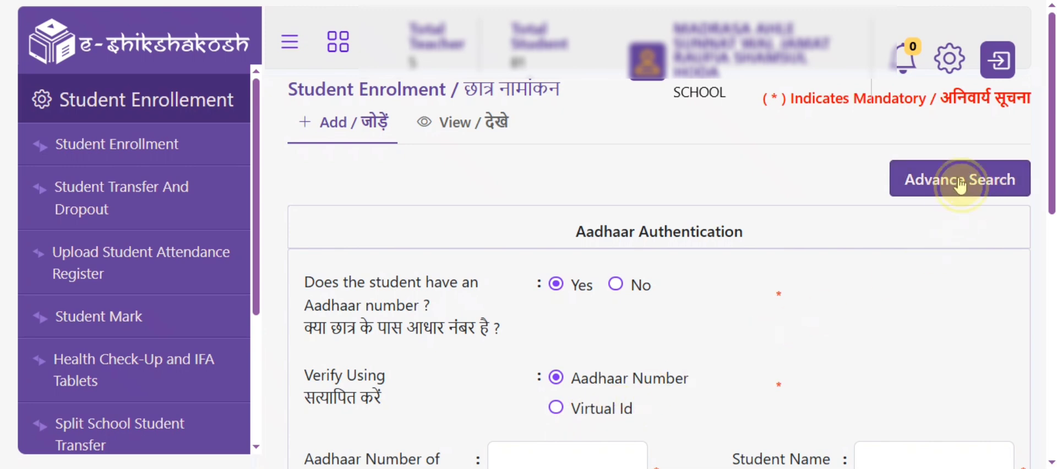
Open Advance Search and review its student search fields and the Aadhaar Authentication form below them
{"action": "left_click", "coordinate": [942, 189]}
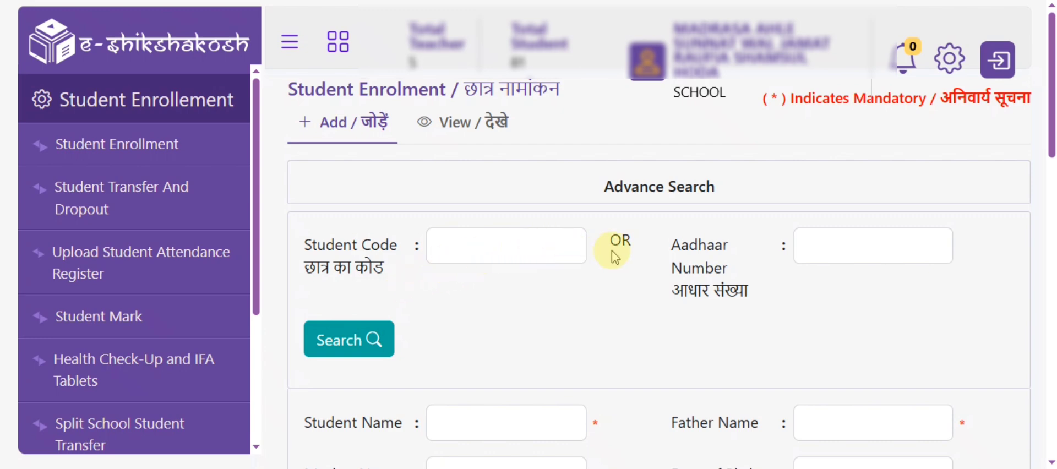
{"action": "left_click", "coordinate": [514, 249]}
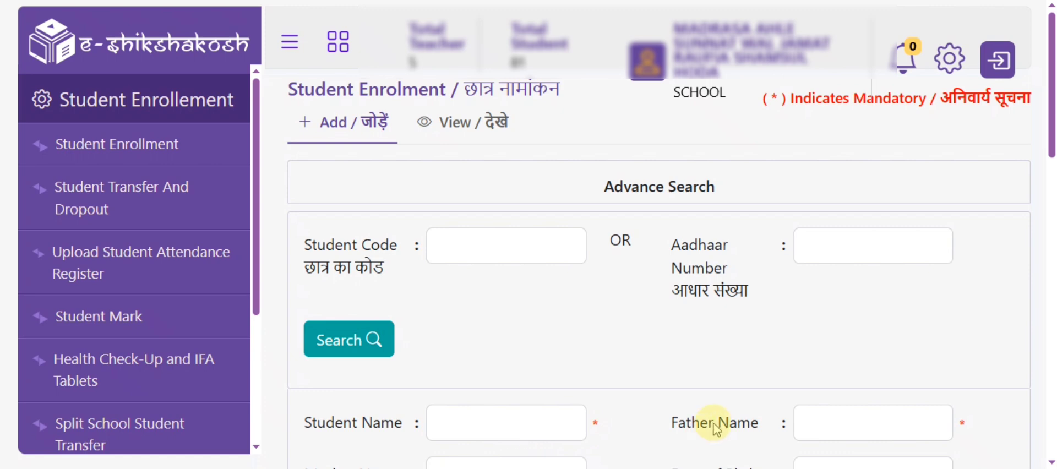
{"action": "scroll", "coordinate": [727, 415], "scroll_direction": "down", "scroll_amount": 2}
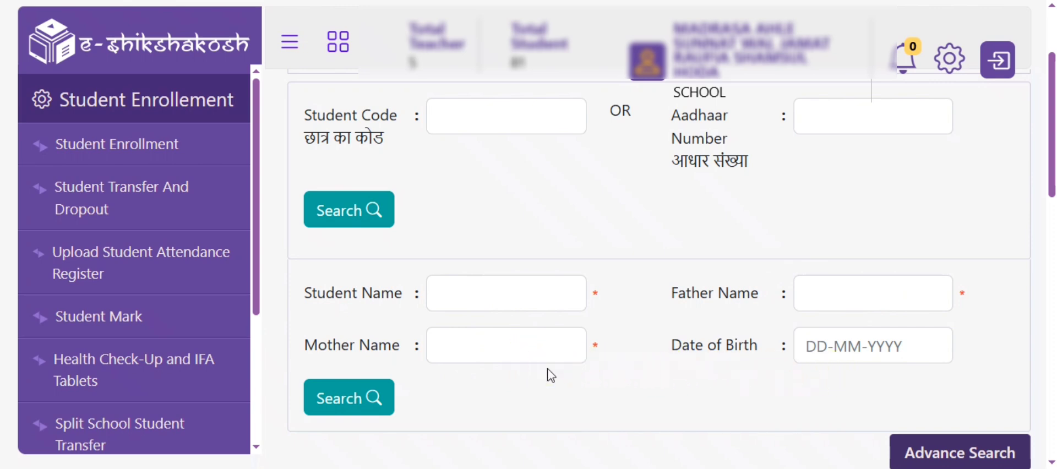
{"action": "scroll", "coordinate": [553, 372], "scroll_direction": "down", "scroll_amount": 5}
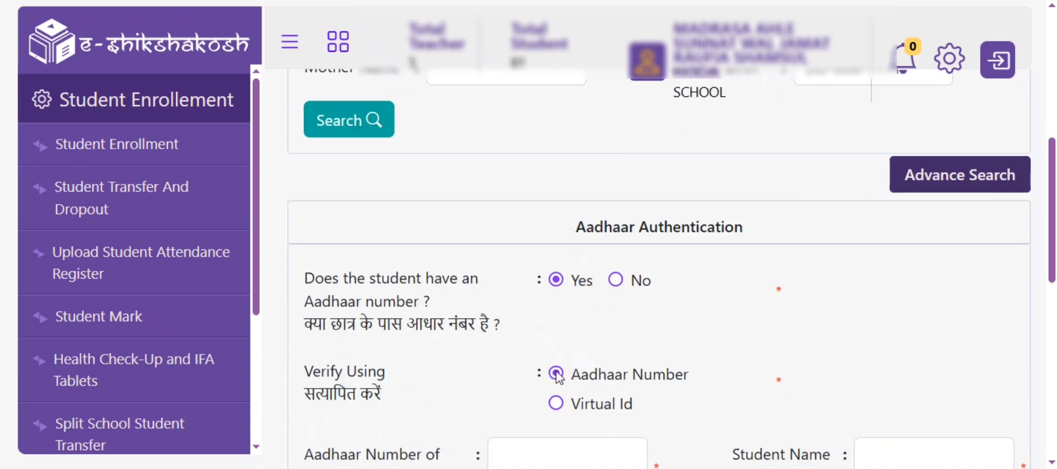
{"action": "scroll", "coordinate": [558, 377], "scroll_direction": "down", "scroll_amount": 2}
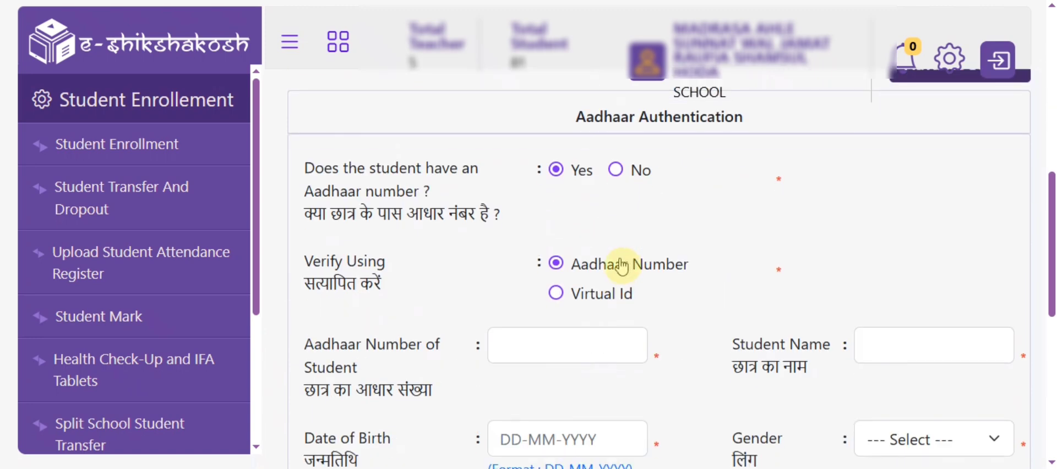
{"action": "scroll", "coordinate": [595, 248], "scroll_direction": "down", "scroll_amount": 2}
{"action": "scroll", "coordinate": [593, 247], "scroll_direction": "up", "scroll_amount": 2}
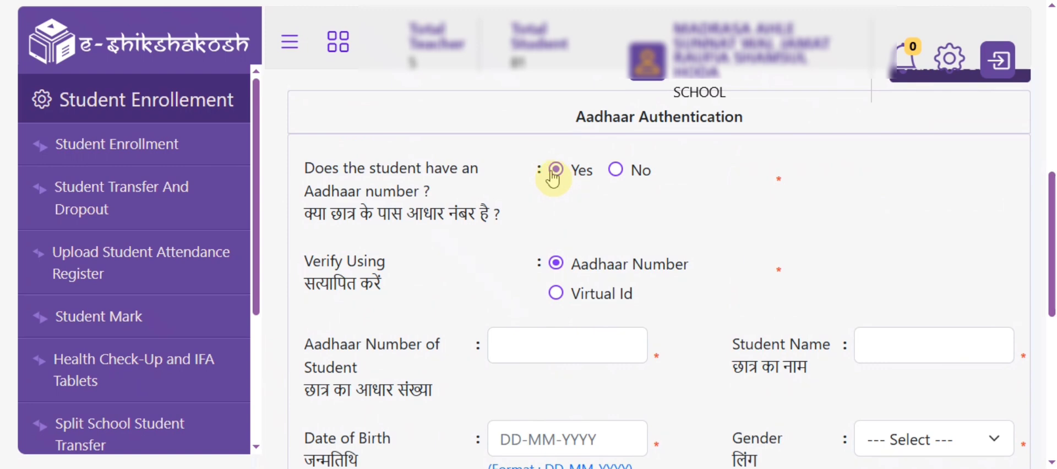
{"action": "left_click", "coordinate": [616, 170]}
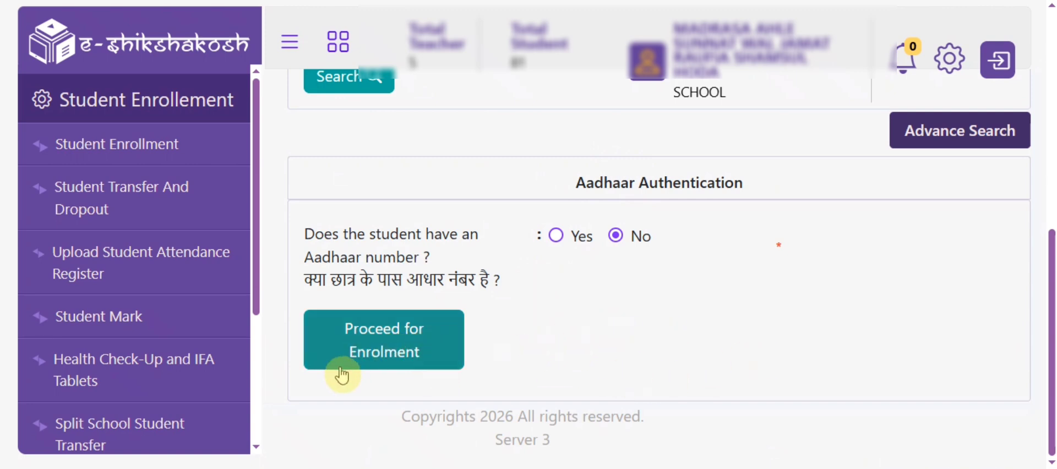
{"action": "left_click", "coordinate": [390, 350]}
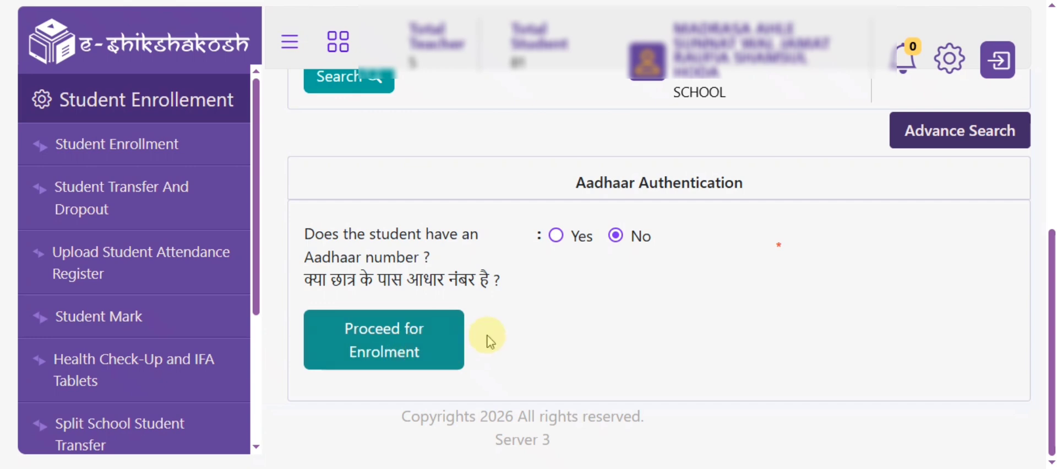
{"action": "left_click", "coordinate": [556, 236]}
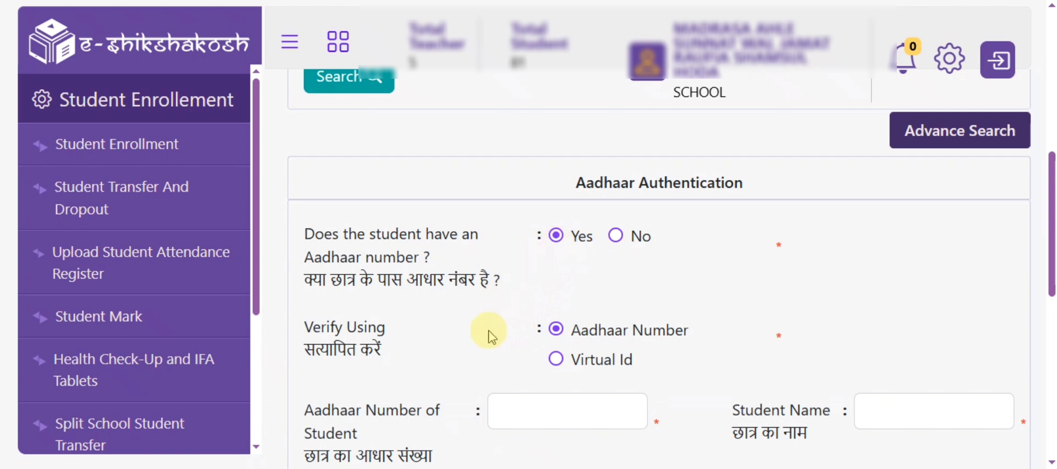
Examine the Aadhaar number, student name, date of birth and gender fields of the Aadhaar Authentication form
{"action": "left_click", "coordinate": [546, 407]}
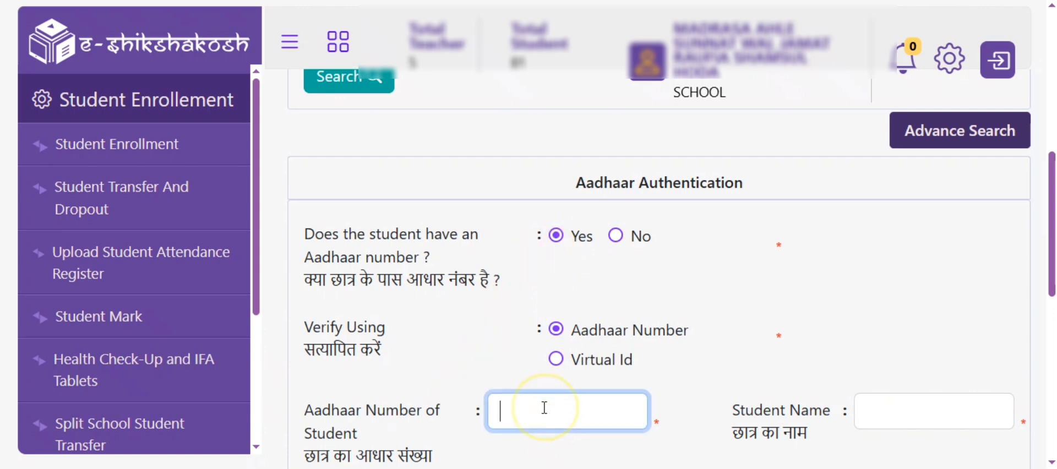
{"action": "left_click", "coordinate": [914, 410]}
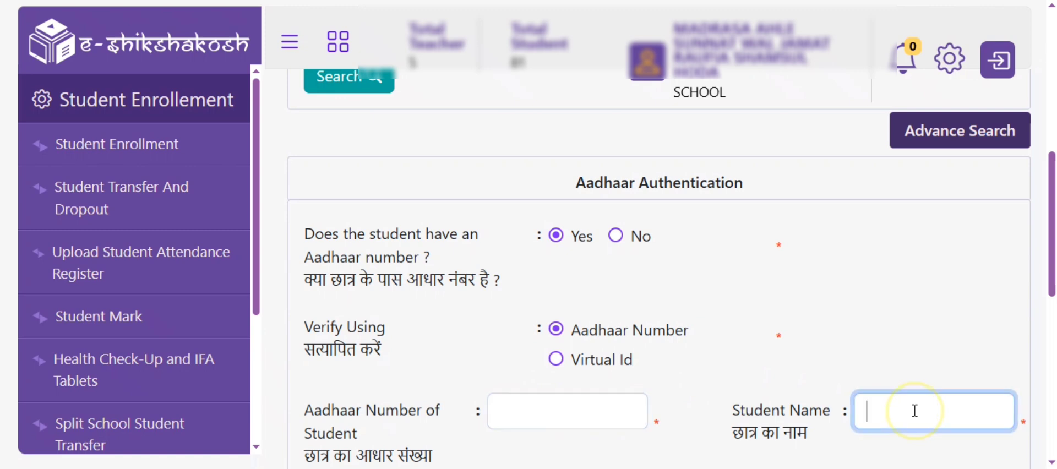
{"action": "scroll", "coordinate": [777, 362], "scroll_direction": "up", "scroll_amount": 1}
{"action": "scroll", "coordinate": [774, 361], "scroll_direction": "up", "scroll_amount": 1}
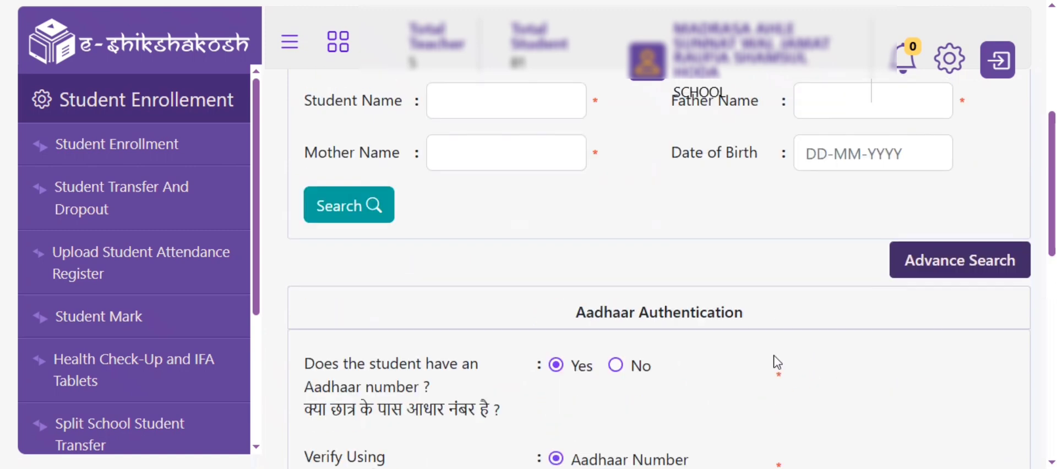
{"action": "scroll", "coordinate": [771, 363], "scroll_direction": "down", "scroll_amount": 4}
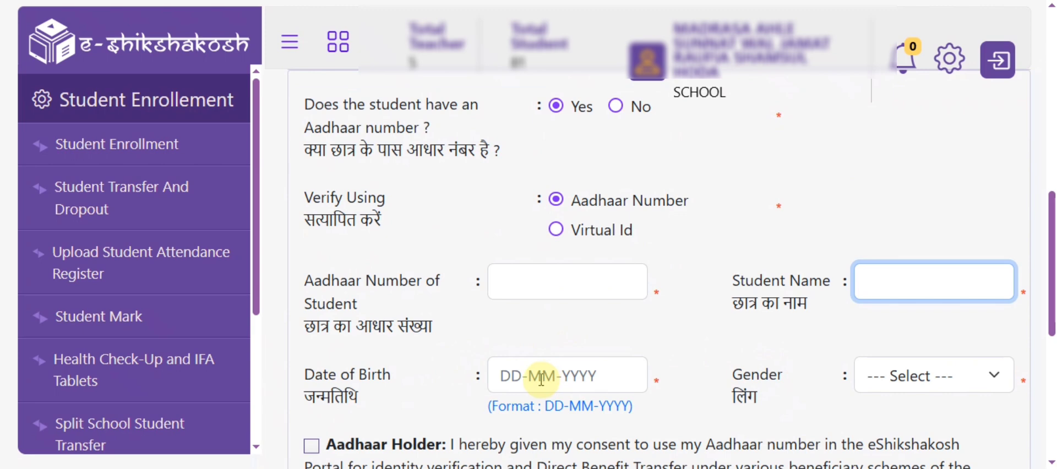
{"action": "left_click", "coordinate": [933, 381]}
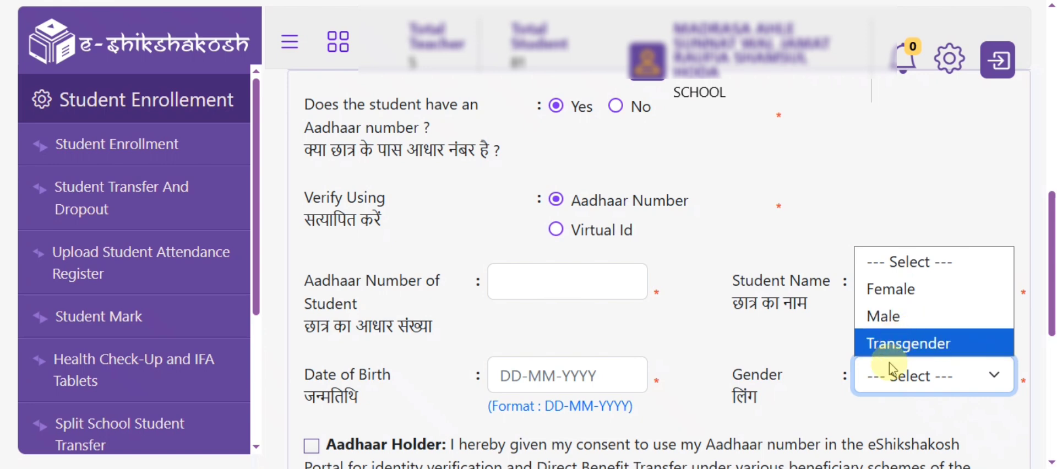
{"action": "left_click", "coordinate": [831, 377]}
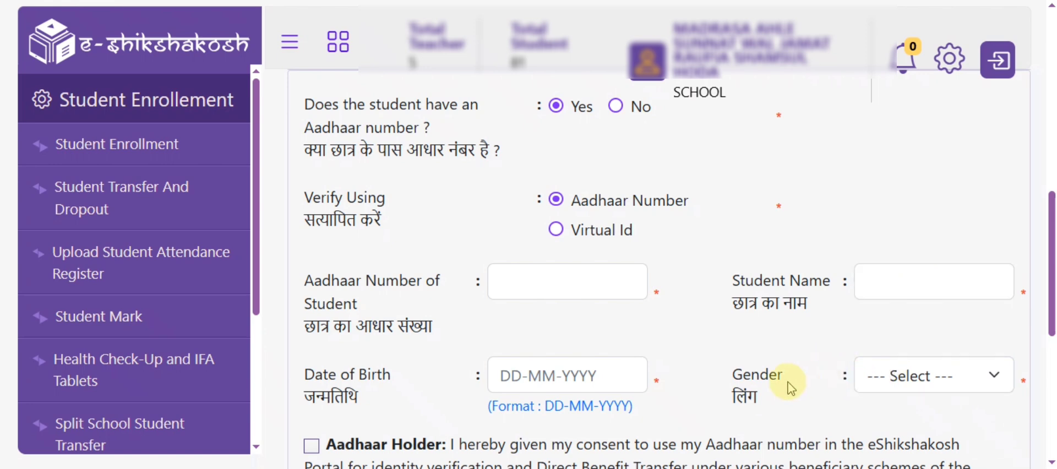
Accept the Aadhaar Holder and Parent or Legal Guardian consents and authenticate the student
{"action": "scroll", "coordinate": [658, 378], "scroll_direction": "down", "scroll_amount": 5}
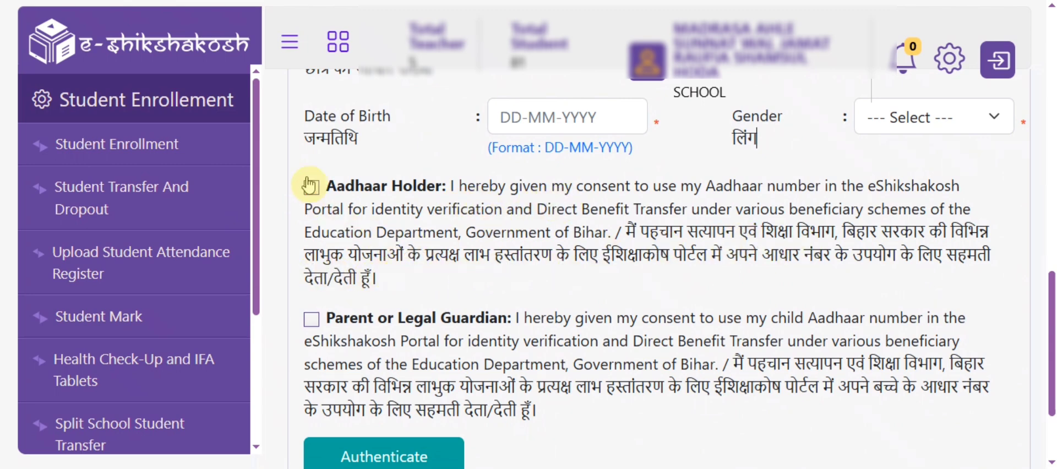
{"action": "left_click", "coordinate": [313, 321]}
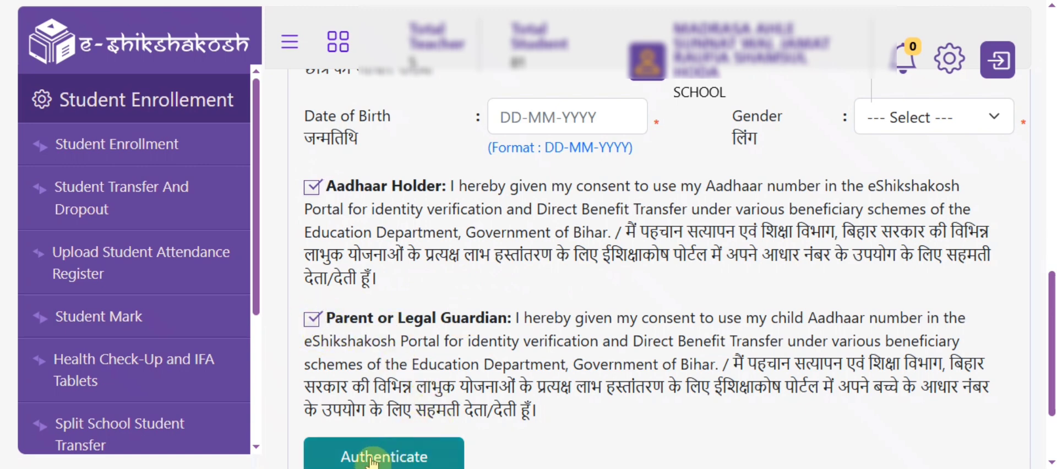
{"action": "left_click", "coordinate": [427, 461]}
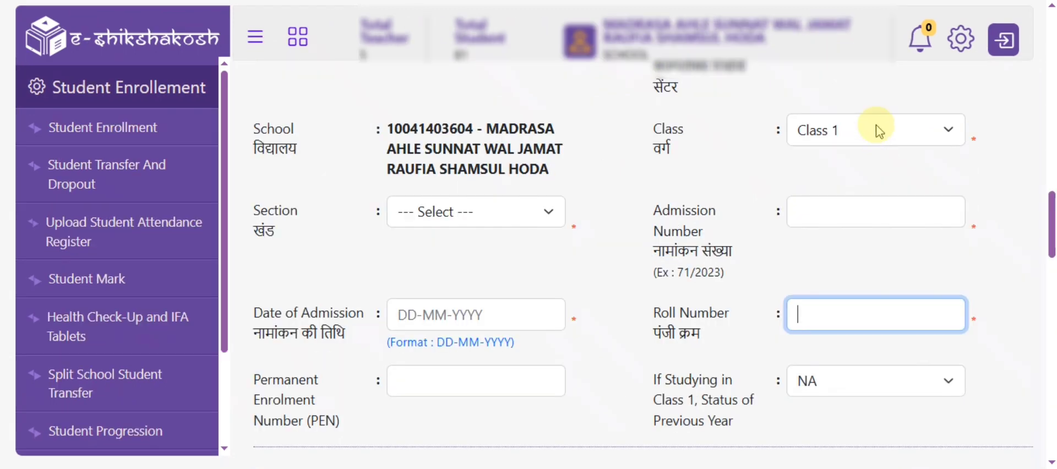
Examine the class, date of admission, roll number, PEN and previous-year status fields of the enrolment form
{"action": "left_click", "coordinate": [882, 131]}
{"action": "left_click", "coordinate": [882, 131]}
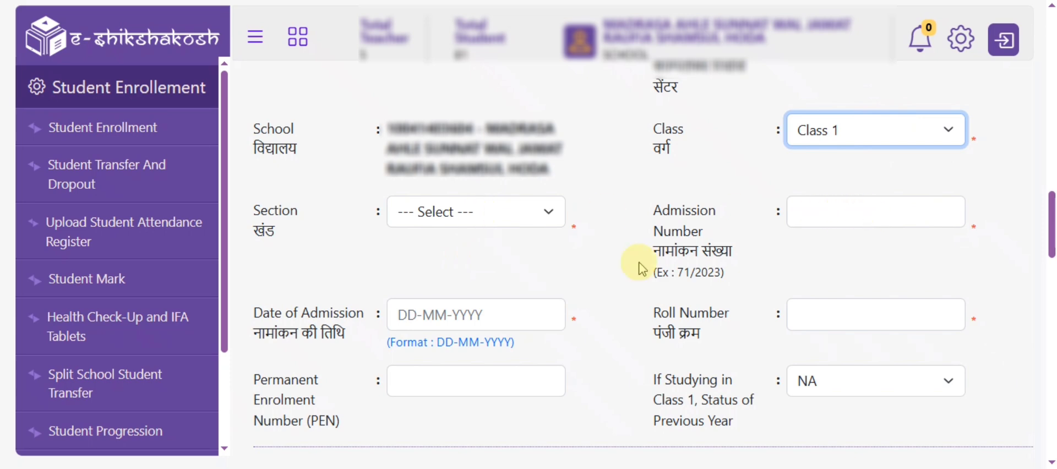
{"action": "left_click", "coordinate": [538, 315]}
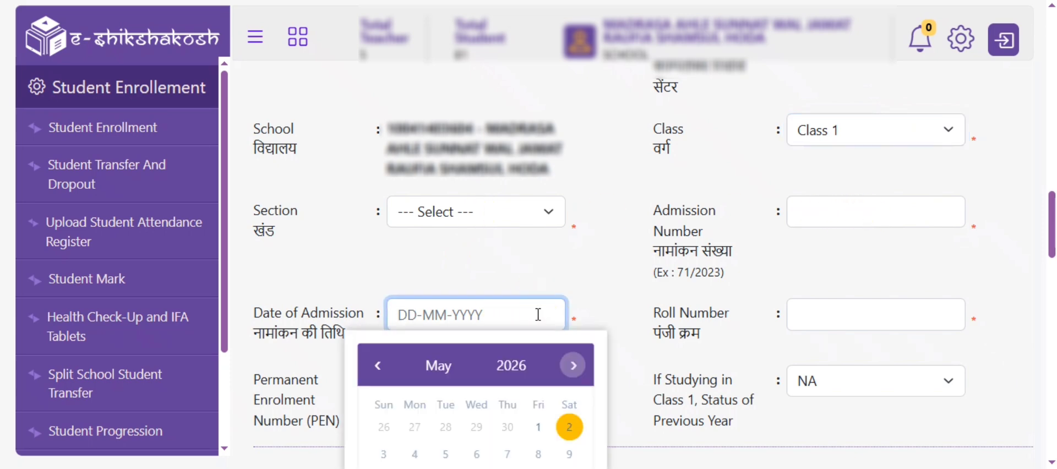
{"action": "left_click", "coordinate": [538, 315]}
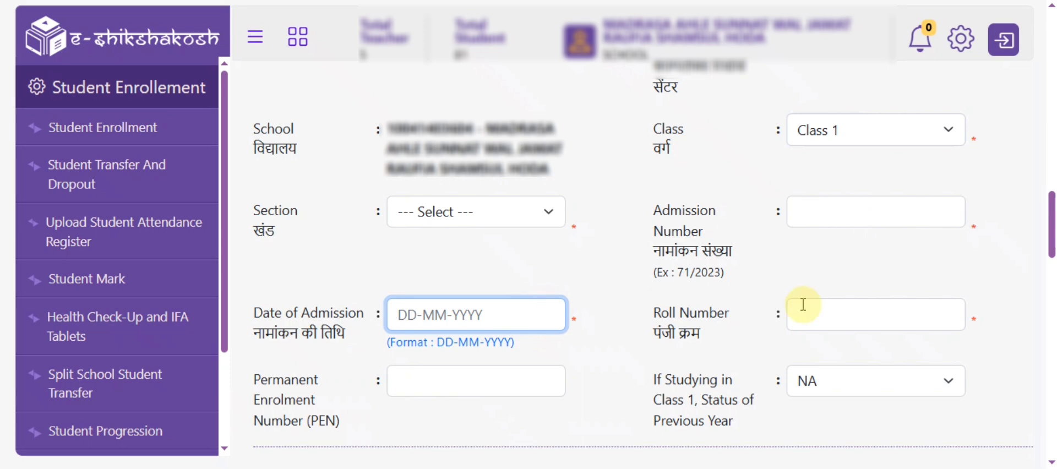
{"action": "left_click", "coordinate": [857, 304]}
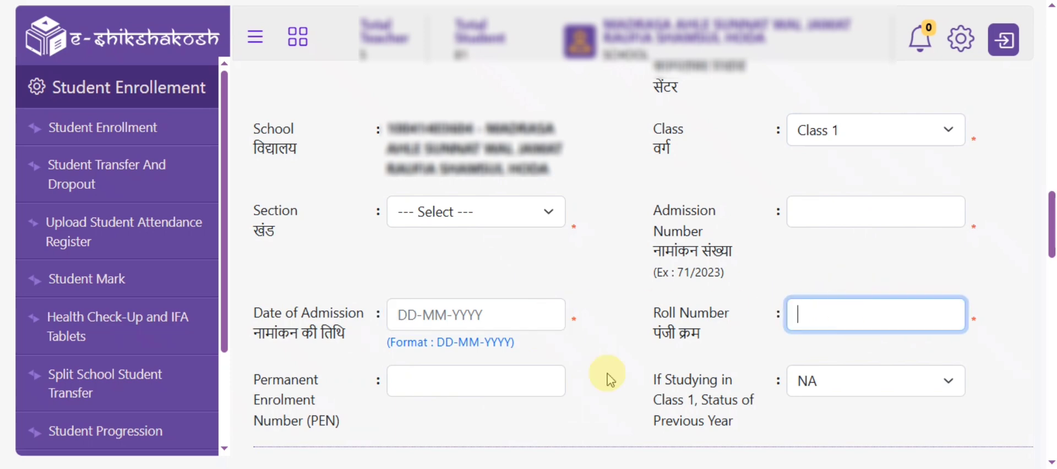
{"action": "left_click", "coordinate": [510, 378]}
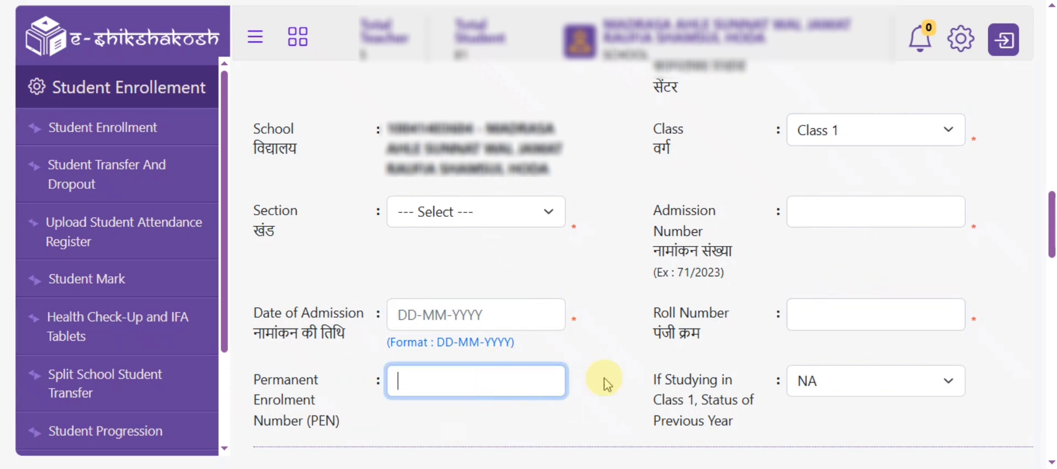
{"action": "left_click", "coordinate": [875, 387]}
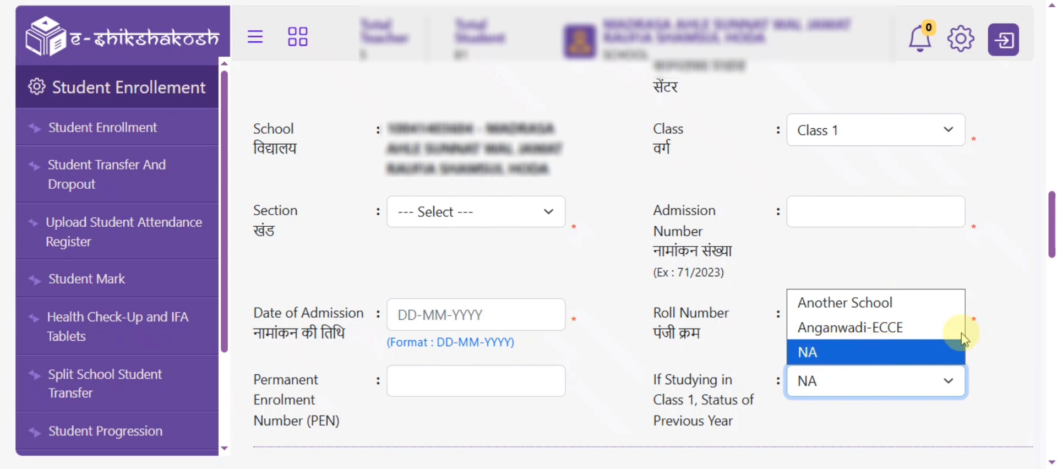
{"action": "left_click", "coordinate": [990, 320]}
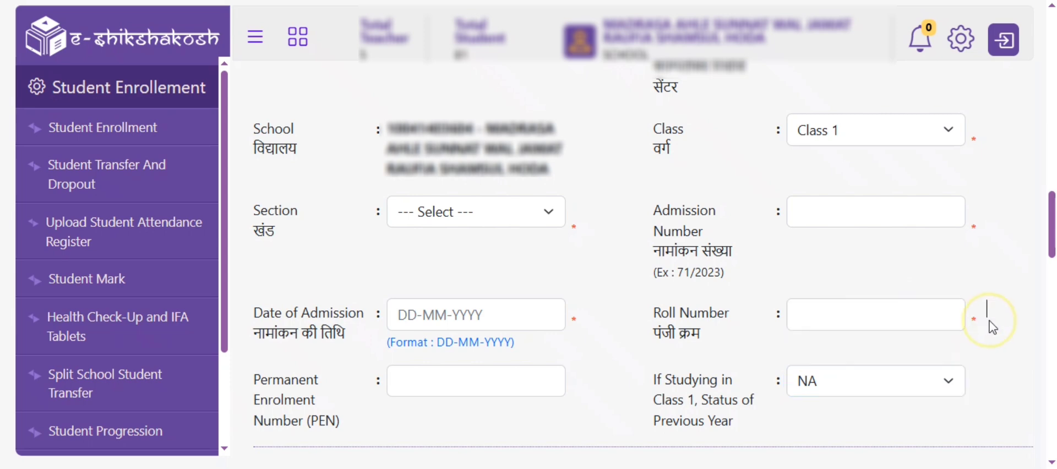
Assign the student to section A and fill in the admission number
{"action": "left_click", "coordinate": [509, 211]}
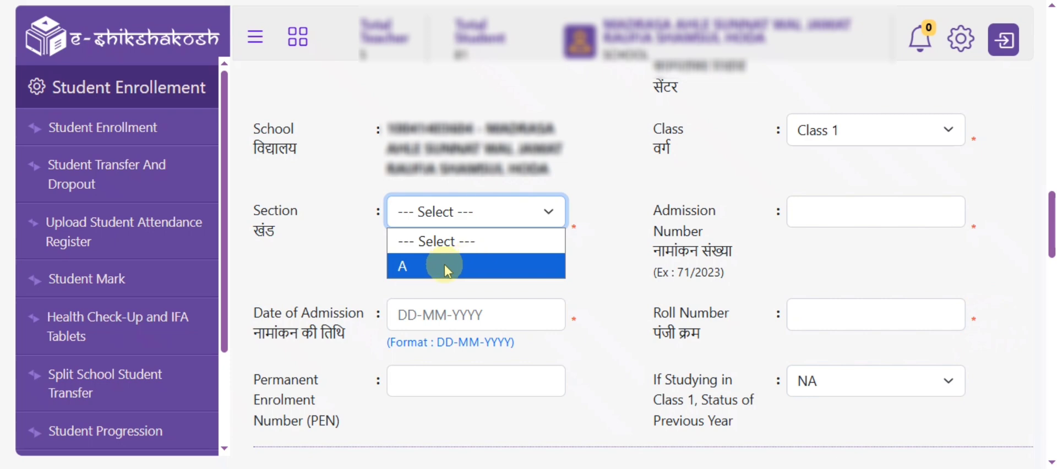
{"action": "left_click", "coordinate": [468, 266]}
{"action": "left_click", "coordinate": [878, 210]}
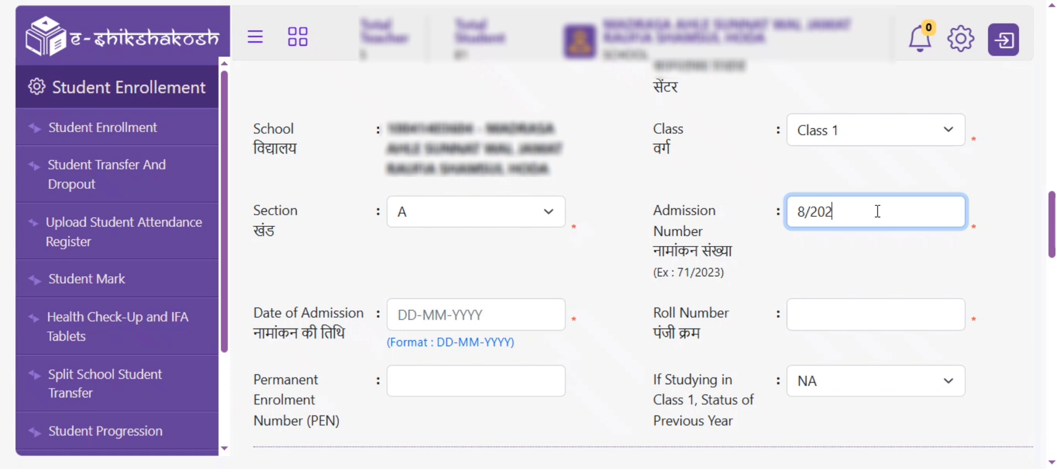
Set the date of admission to 13-04-2026
{"action": "left_click", "coordinate": [536, 315]}
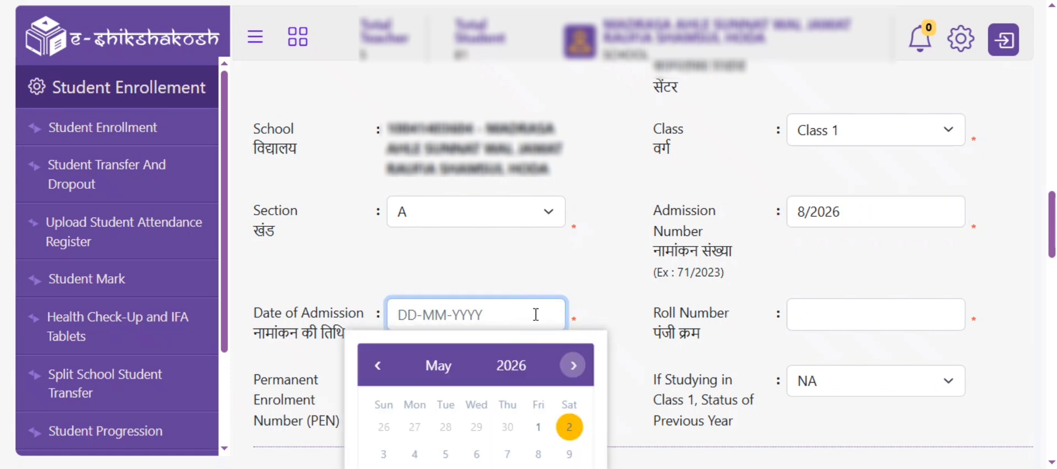
{"action": "type", "text": "13-04-2026"}
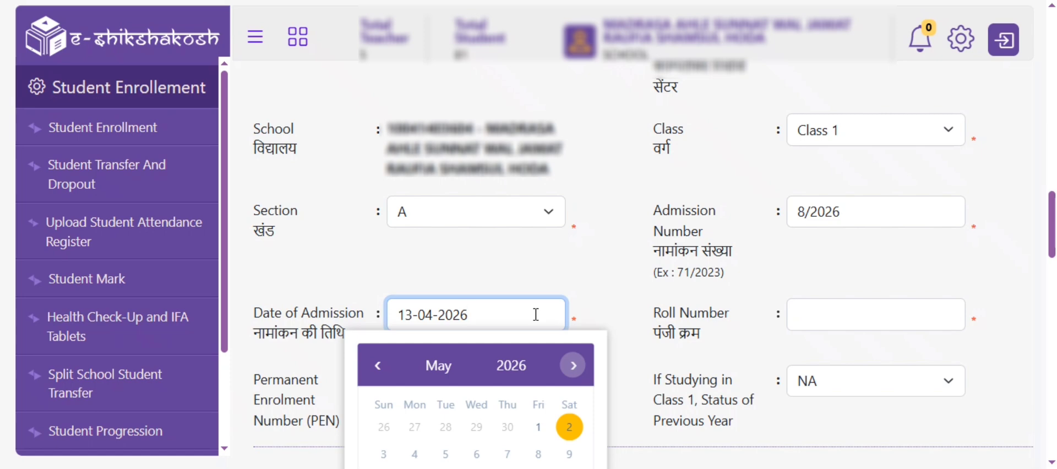
{"action": "left_click", "coordinate": [621, 295]}
Set the roll number to 7 and keep the Class 1 previous-year status as NA
{"action": "left_click", "coordinate": [832, 309]}
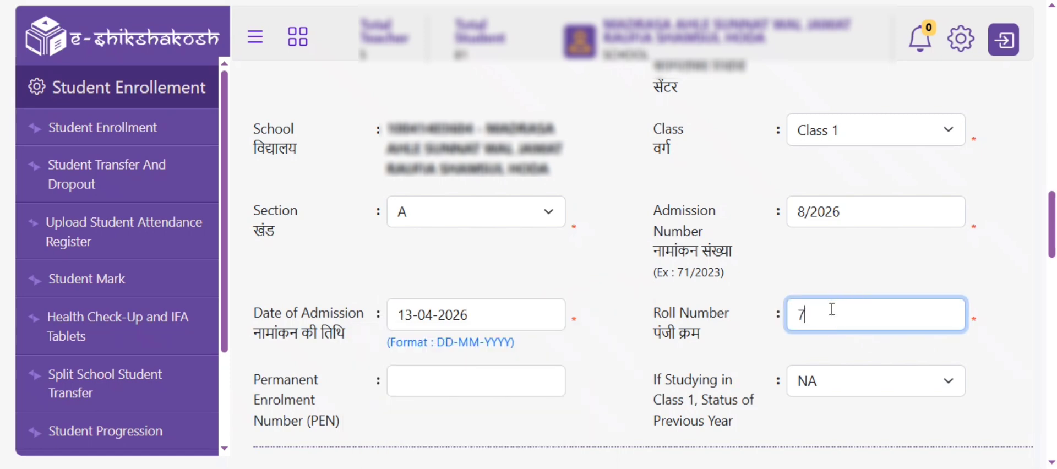
{"action": "left_click", "coordinate": [843, 382]}
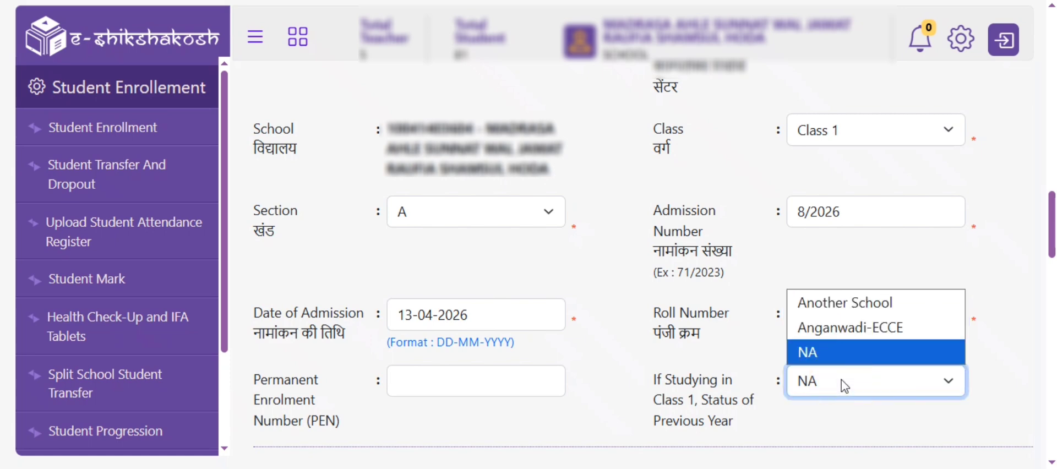
{"action": "left_click", "coordinate": [838, 353]}
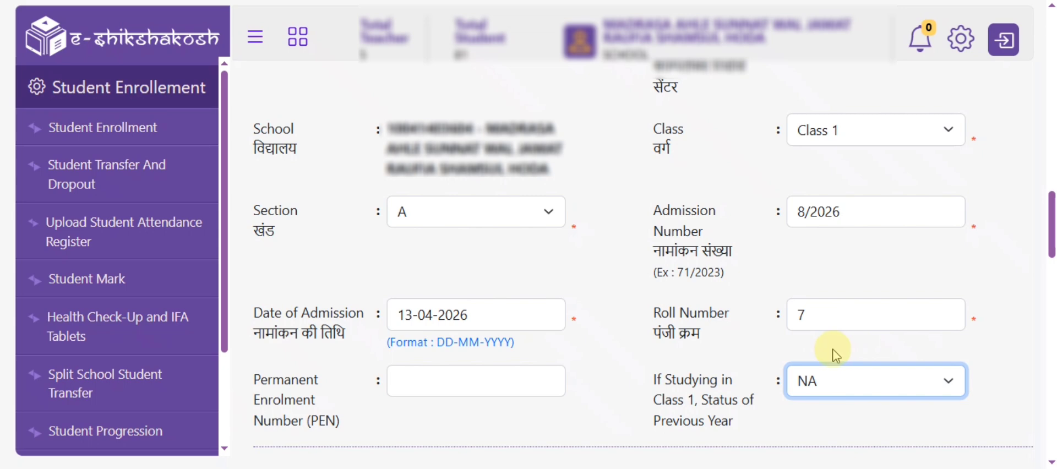
Examine the father's name, mother's name, religion and address fields in the student's personal details
{"action": "scroll", "coordinate": [848, 352], "scroll_direction": "down", "scroll_amount": 10}
{"action": "left_click", "coordinate": [857, 97]}
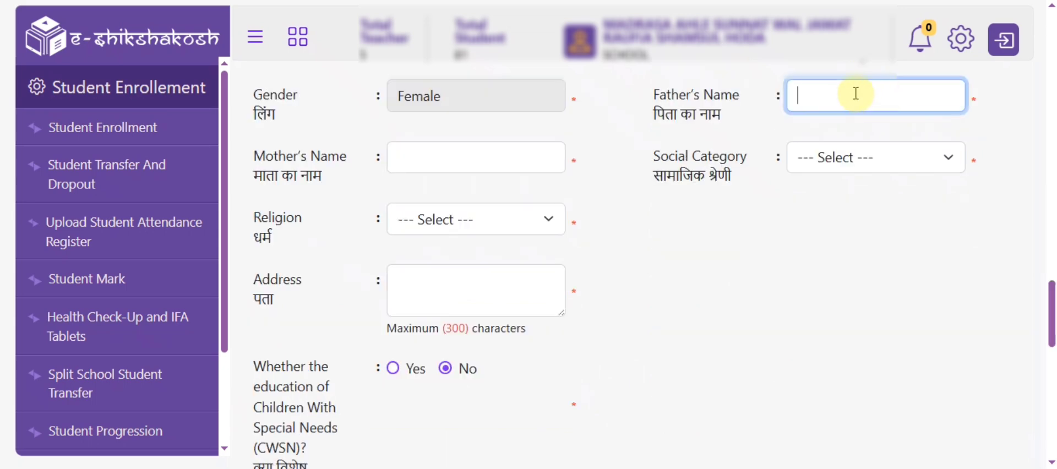
{"action": "left_click", "coordinate": [484, 156]}
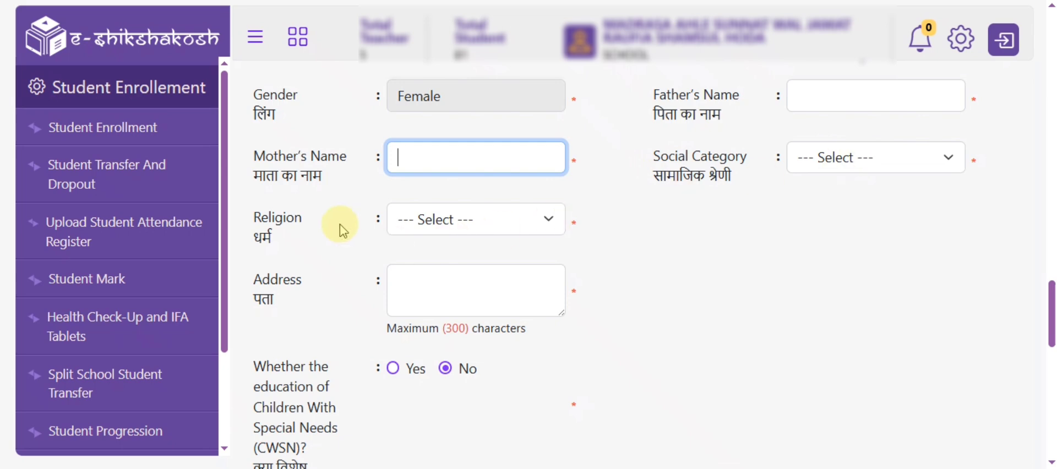
{"action": "left_click", "coordinate": [505, 220]}
{"action": "left_click", "coordinate": [504, 218]}
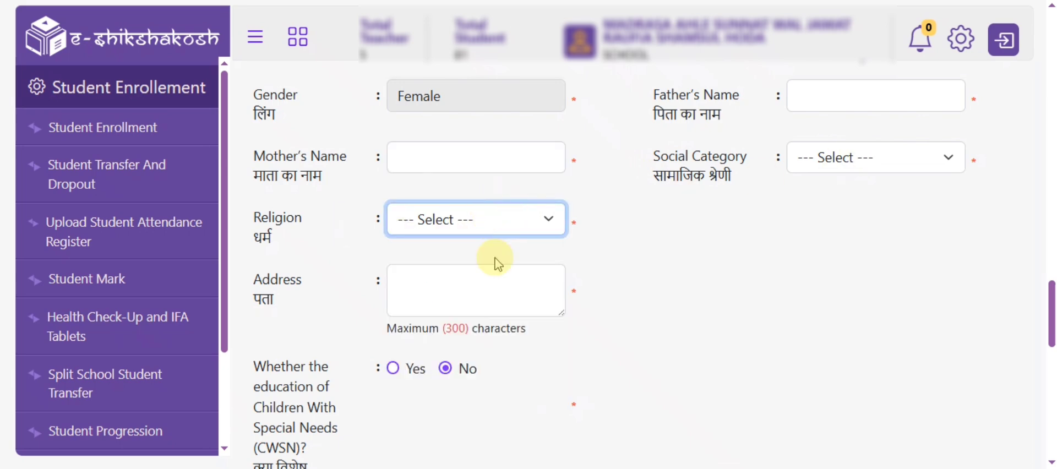
{"action": "left_click", "coordinate": [466, 286]}
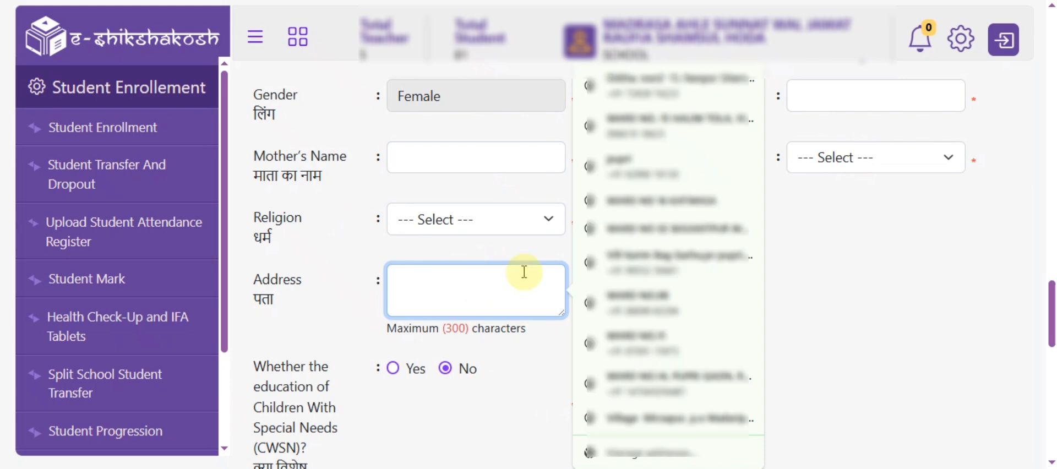
{"action": "left_click", "coordinate": [851, 228]}
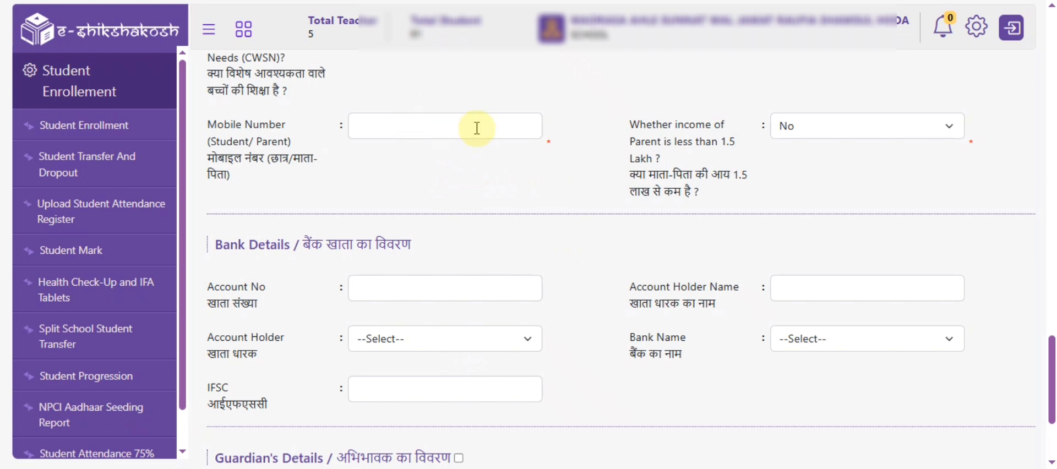
Check the mobile number field and set whether the parent's income is less than 1.5 lakh to Yes
{"action": "left_click", "coordinate": [441, 126]}
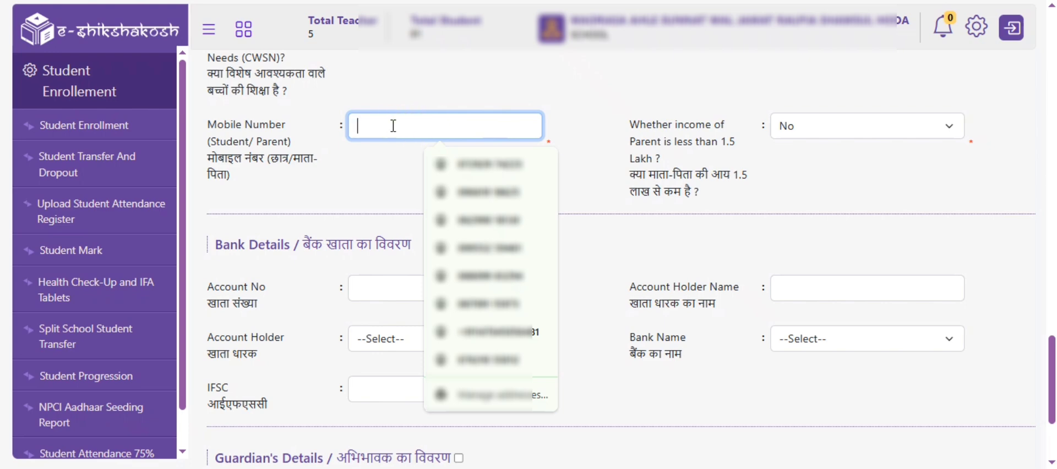
{"action": "left_click", "coordinate": [853, 128]}
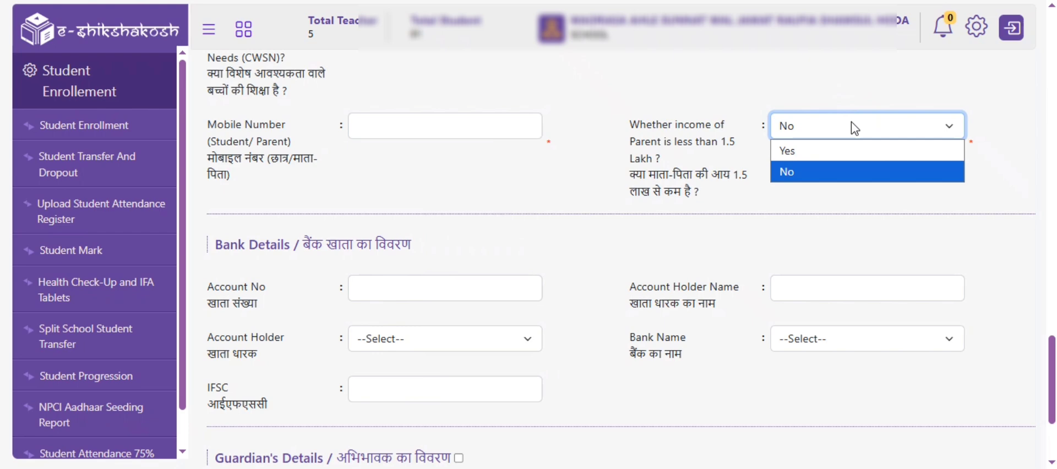
{"action": "left_click", "coordinate": [823, 152]}
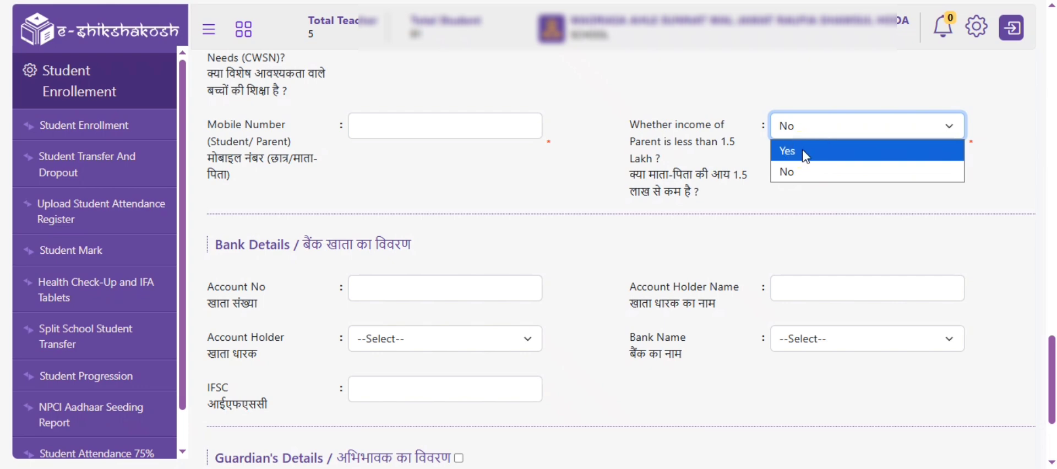
{"action": "left_click", "coordinate": [803, 150]}
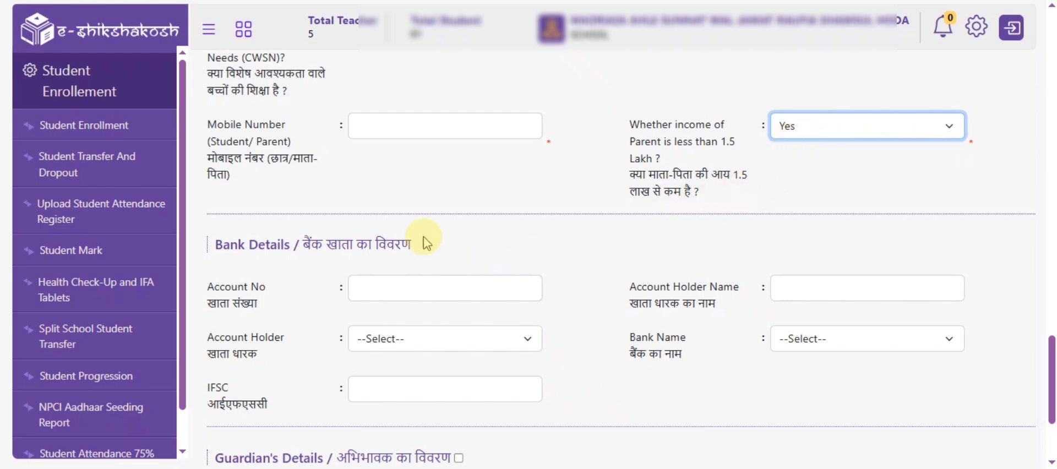
Examine the Bank Details fields: account number, account holder name, account holder options, bank name list and IFSC
{"action": "left_click", "coordinate": [401, 290]}
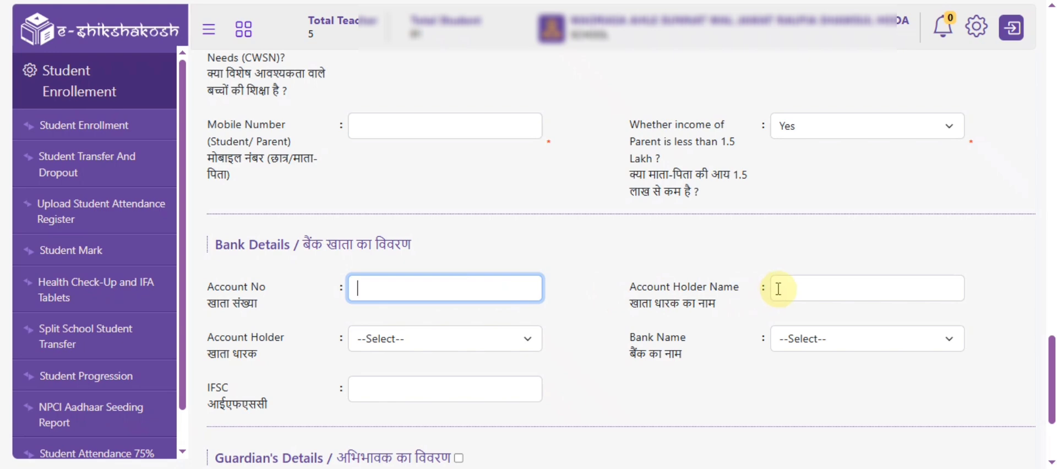
{"action": "left_click", "coordinate": [825, 287]}
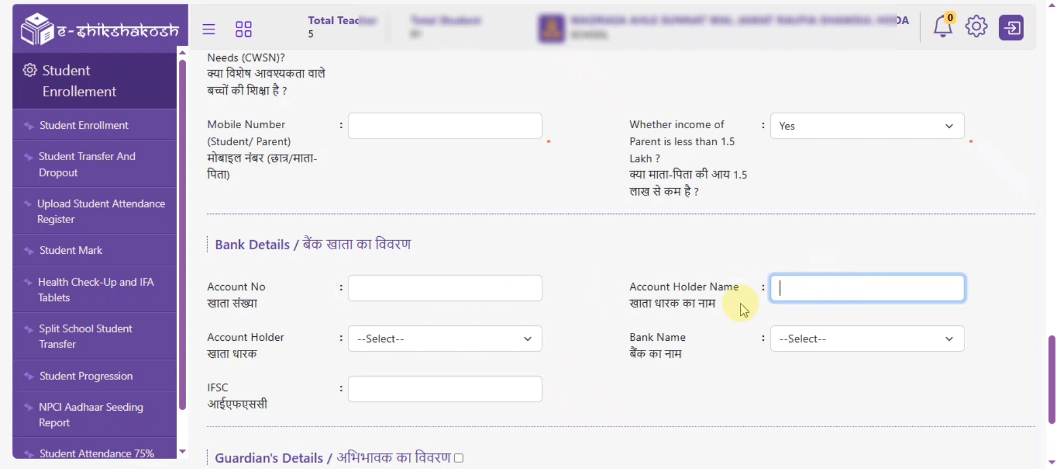
{"action": "left_click", "coordinate": [419, 340]}
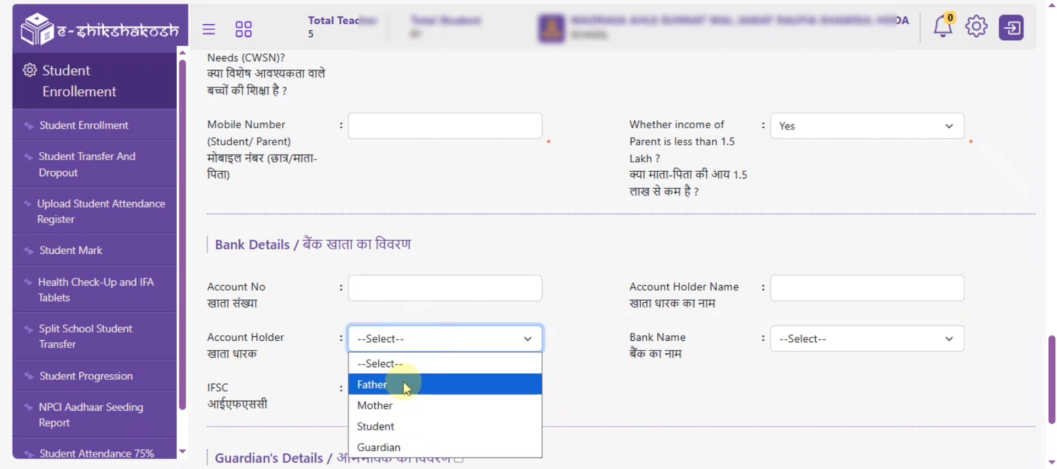
{"action": "left_click", "coordinate": [469, 343]}
{"action": "left_click", "coordinate": [469, 344]}
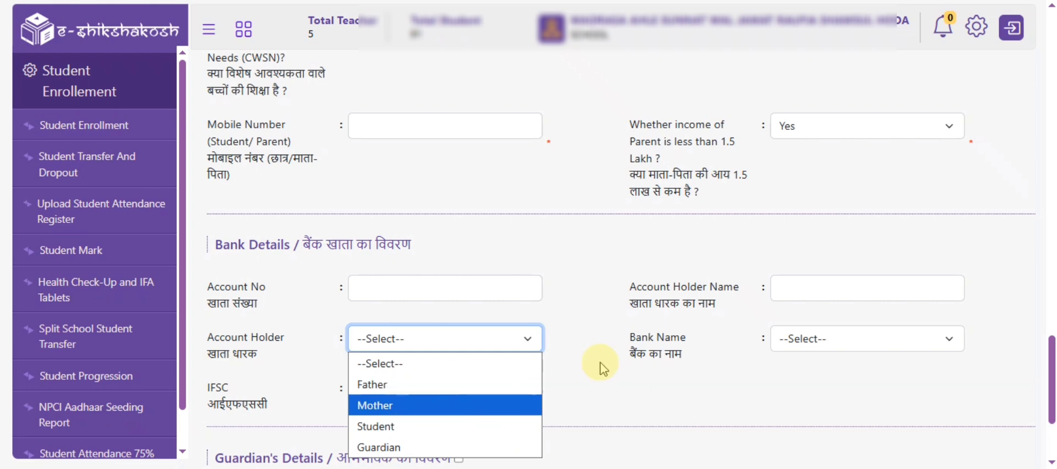
{"action": "left_click", "coordinate": [829, 347]}
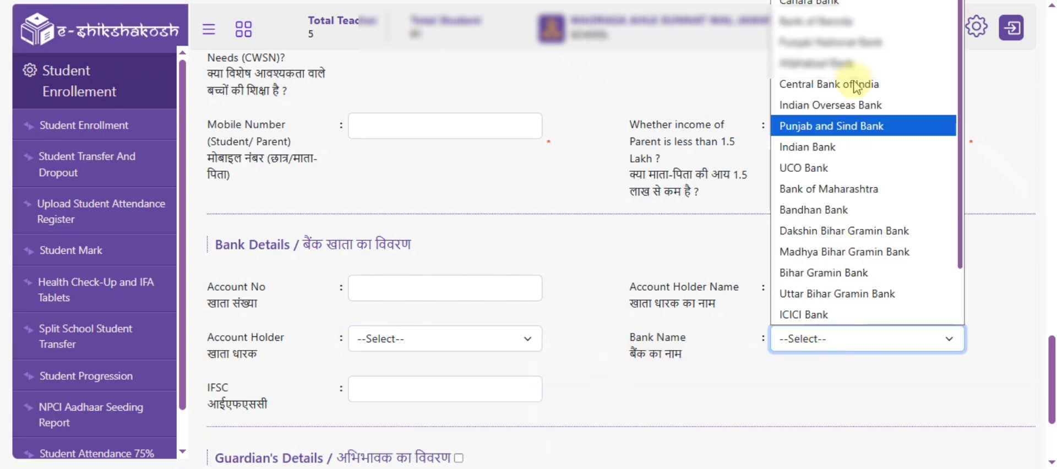
{"action": "left_click", "coordinate": [752, 398]}
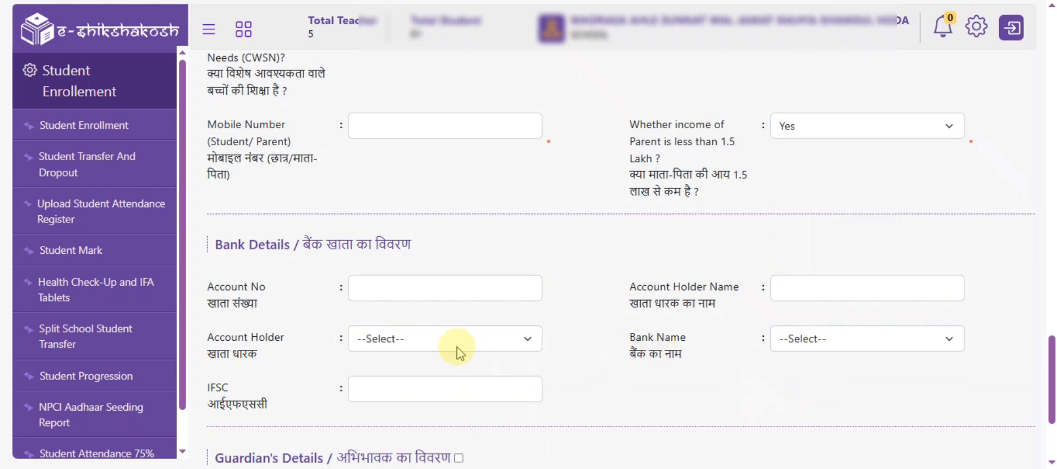
{"action": "left_click", "coordinate": [424, 381]}
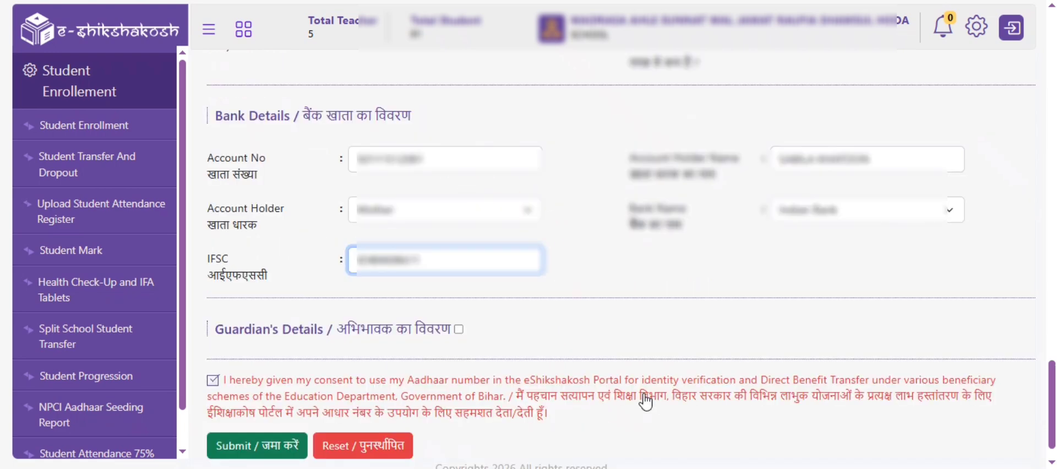
Submit the completed student enrolment form and confirm the submission
{"action": "left_click", "coordinate": [286, 457]}
{"action": "left_click", "coordinate": [505, 310]}
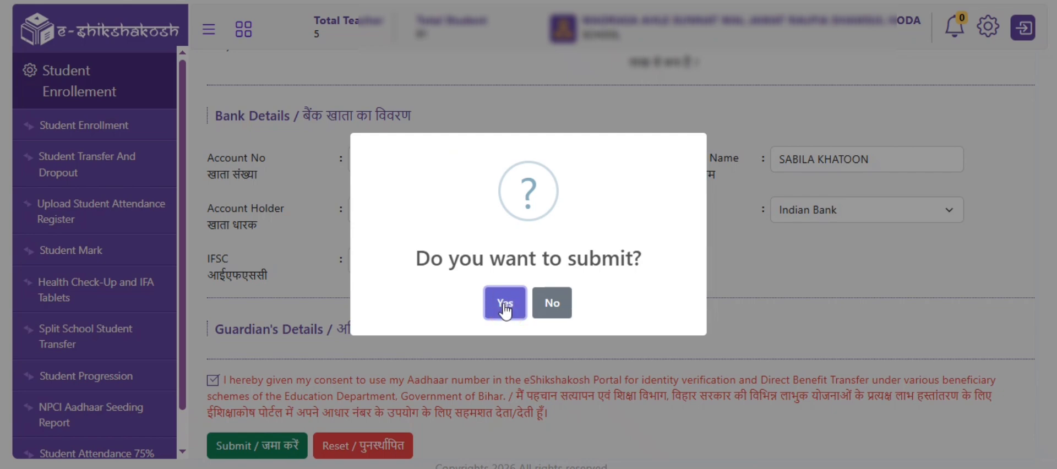
{"action": "left_click", "coordinate": [505, 309]}
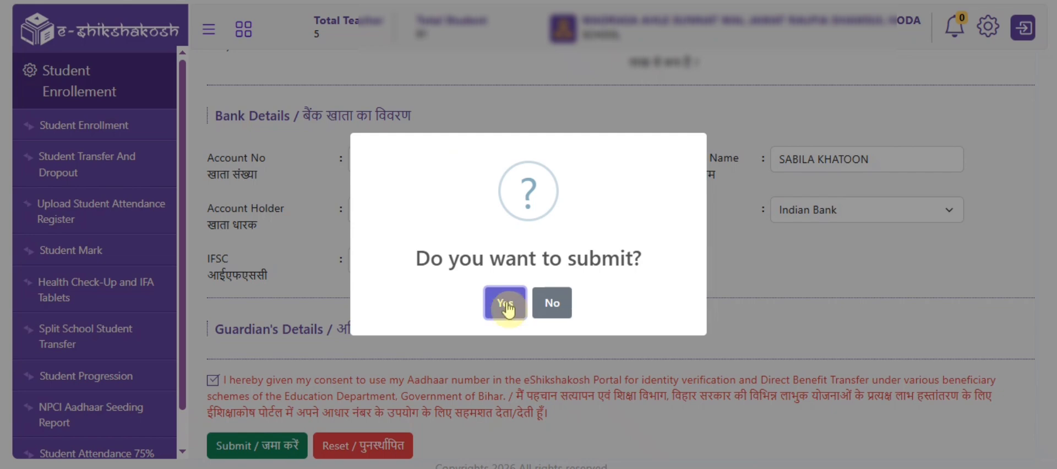